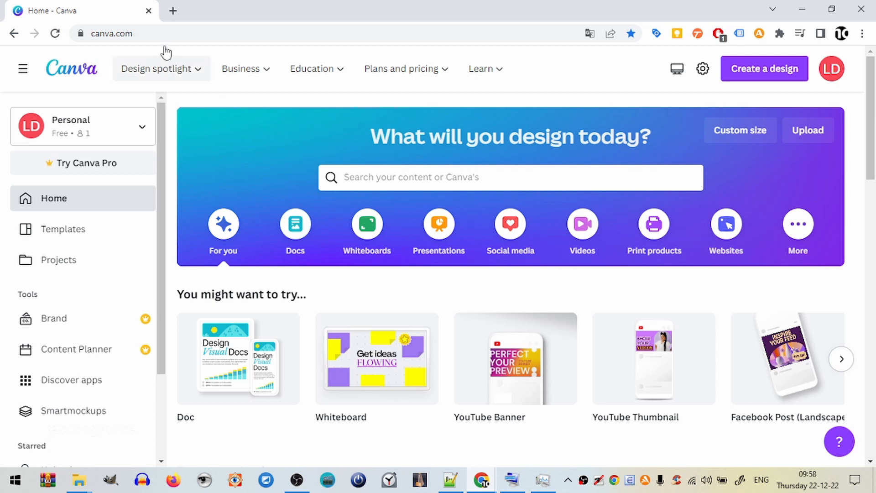
- Open canva.com/docs/ and sign up for Canva Docs, declining to be contacted for research
left_click(178, 31)
left_click(180, 33)
mouse_move(165, 54)
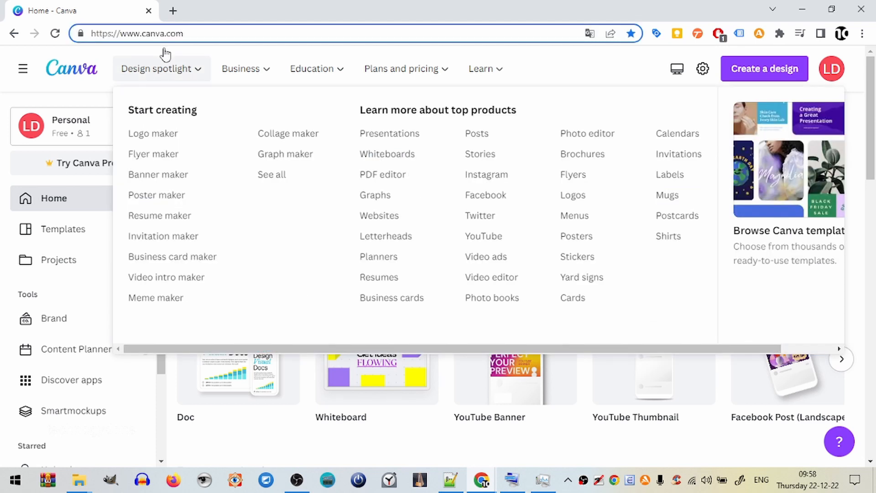
type("/d")
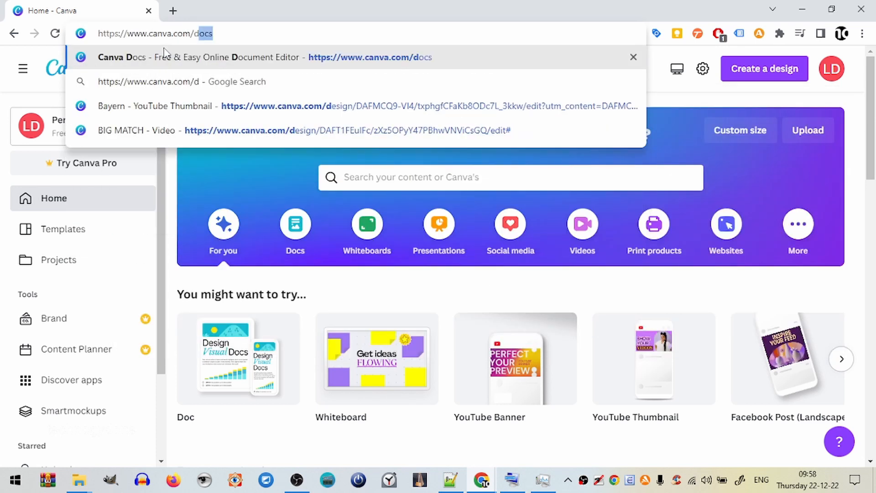
type("ocs/")
key("Return")
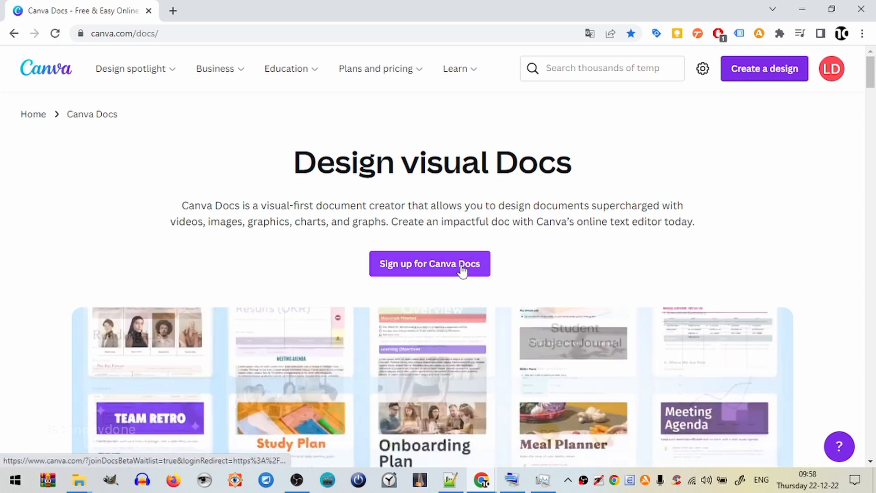
left_click(461, 265)
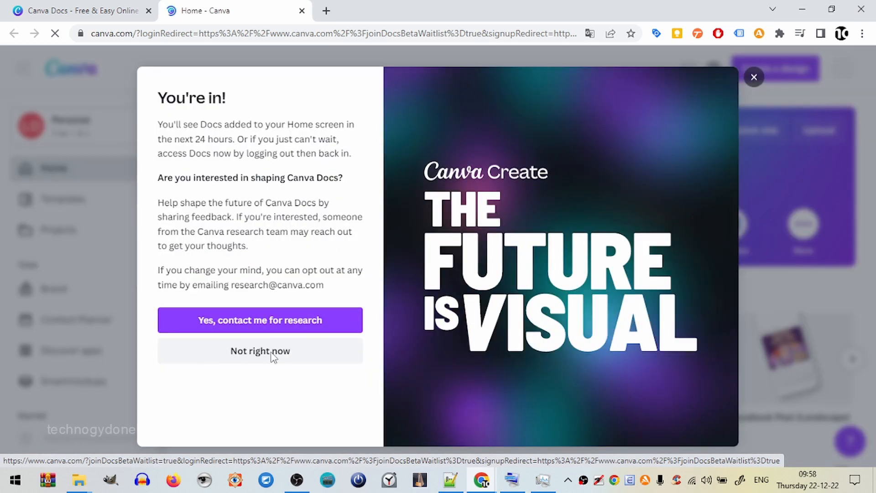
left_click(272, 354)
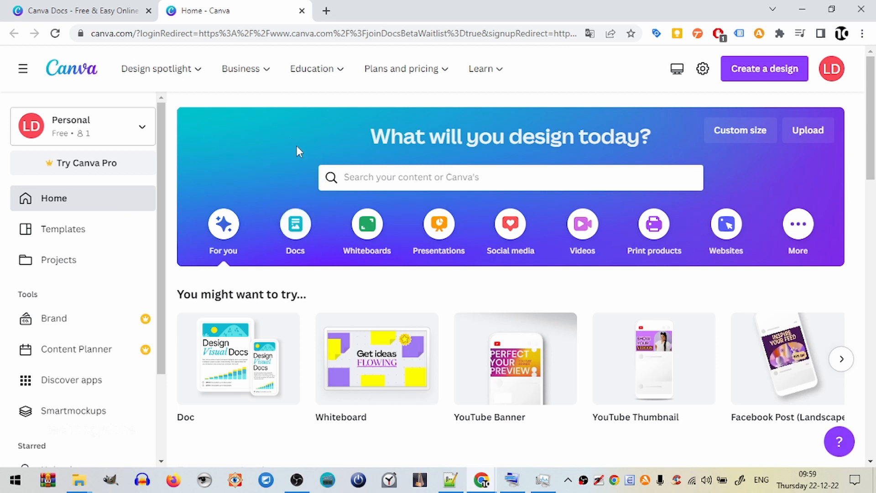
- Create a new blank Doc from the Docs category on the home page
left_click(307, 243)
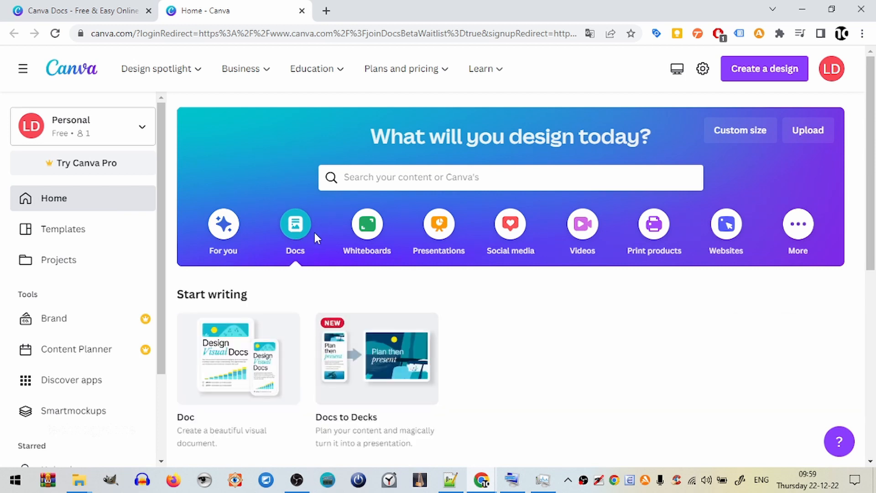
scroll(314, 232, "down", 3)
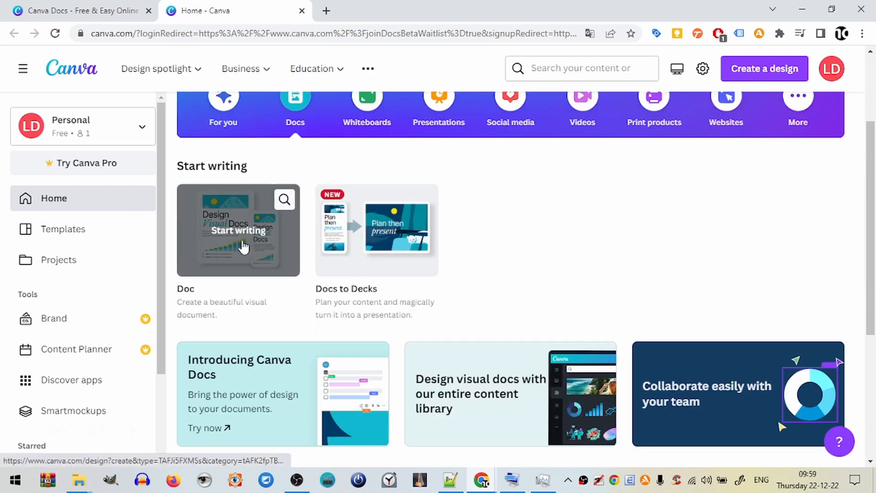
left_click(244, 243)
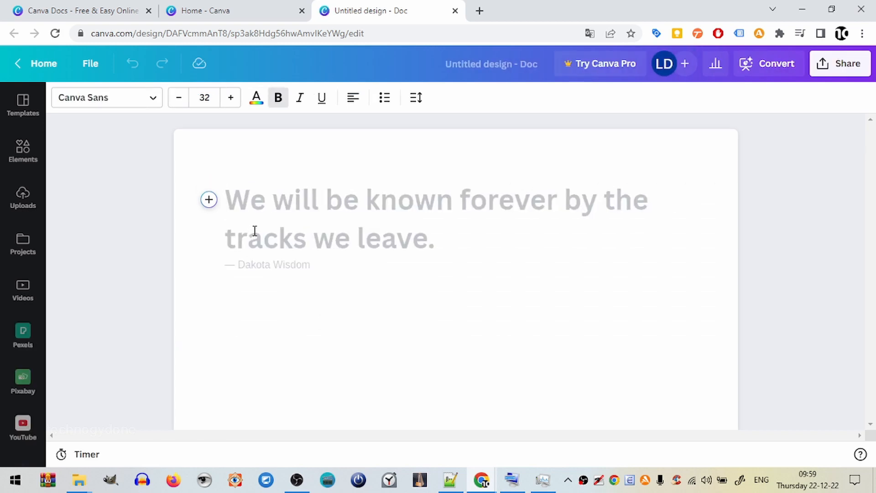
- Generate the document's text with Magic Write from the prompt "10 tips for lose weight"
left_click(209, 199)
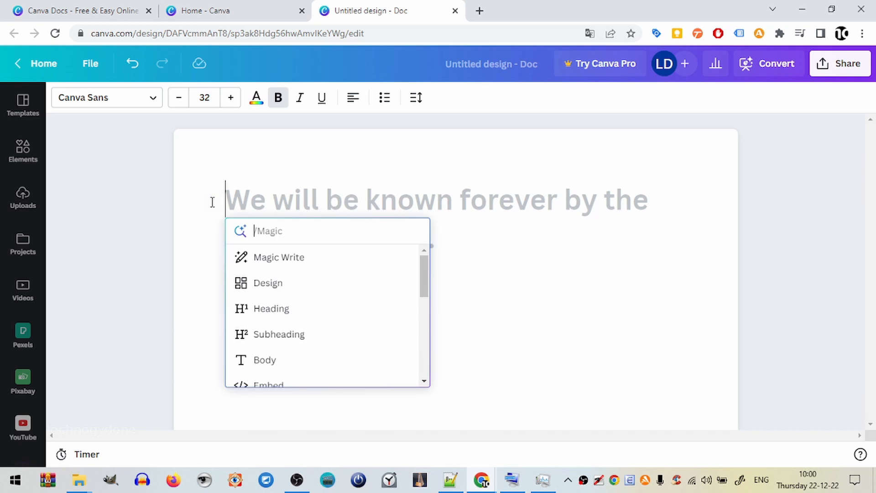
left_click(378, 263)
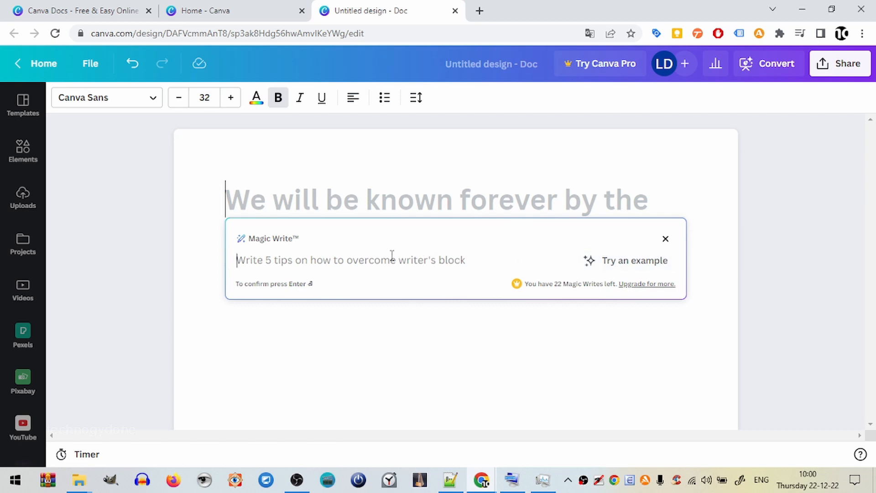
right_click(391, 255)
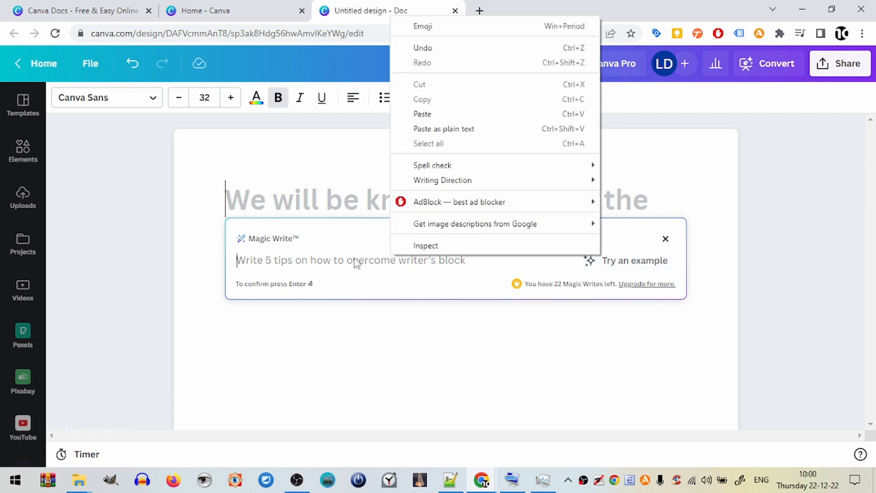
left_click(456, 113)
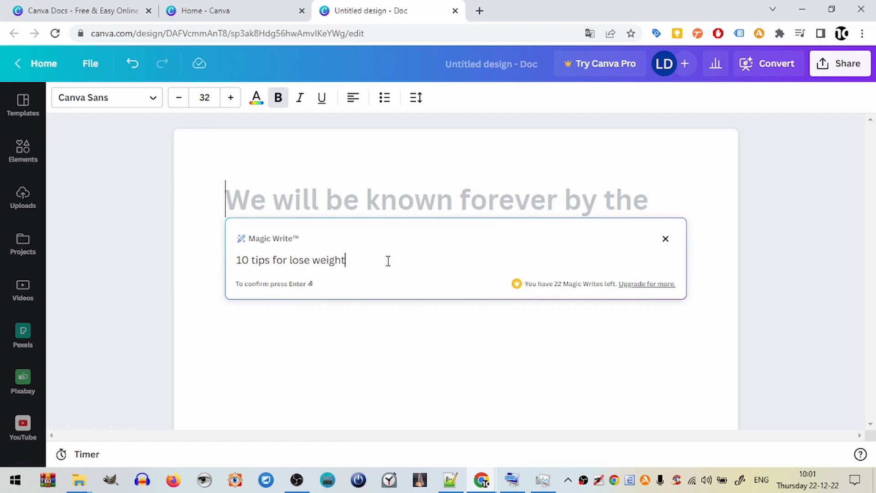
key("Return")
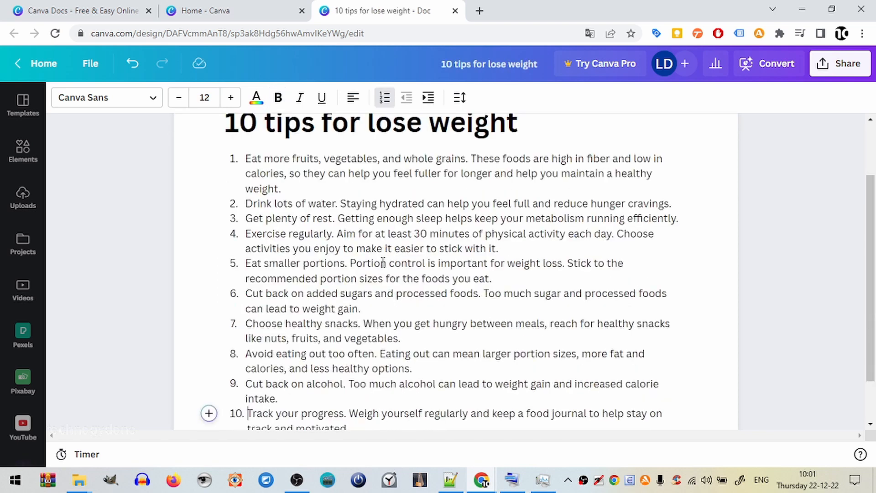
- Copy the text of the "Drink lots of water" tip and add two line breaks after it
scroll(380, 263, "up", 1)
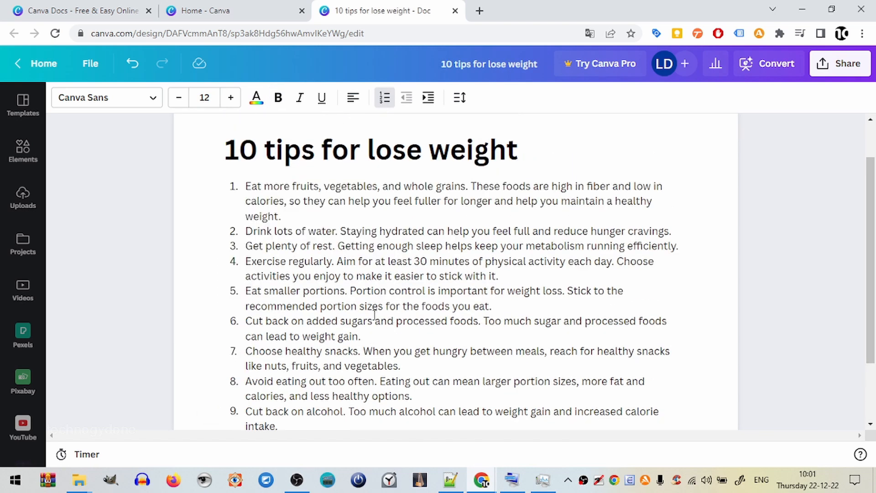
scroll(371, 315, "down", 2)
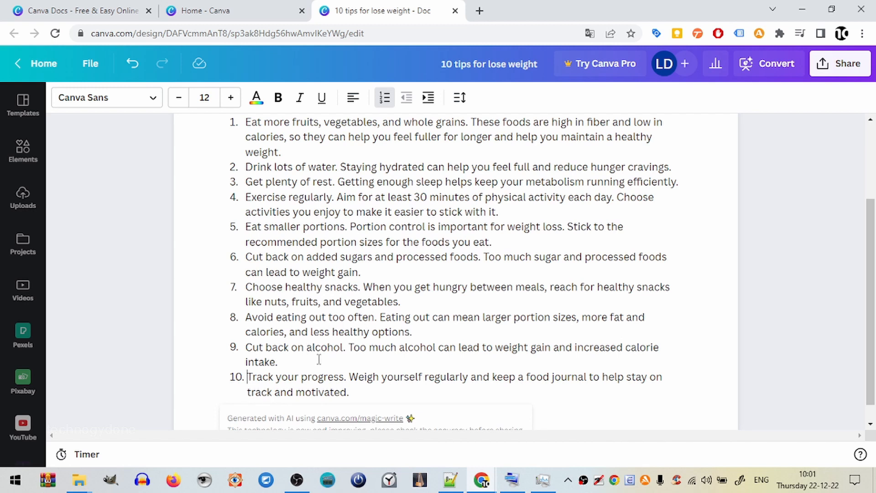
scroll(424, 205, "up", 2)
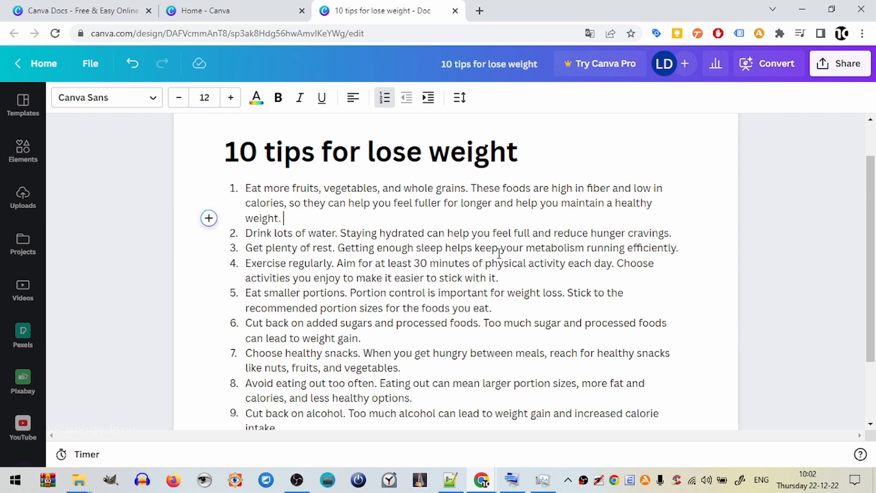
left_click_drag(671, 231, 246, 233)
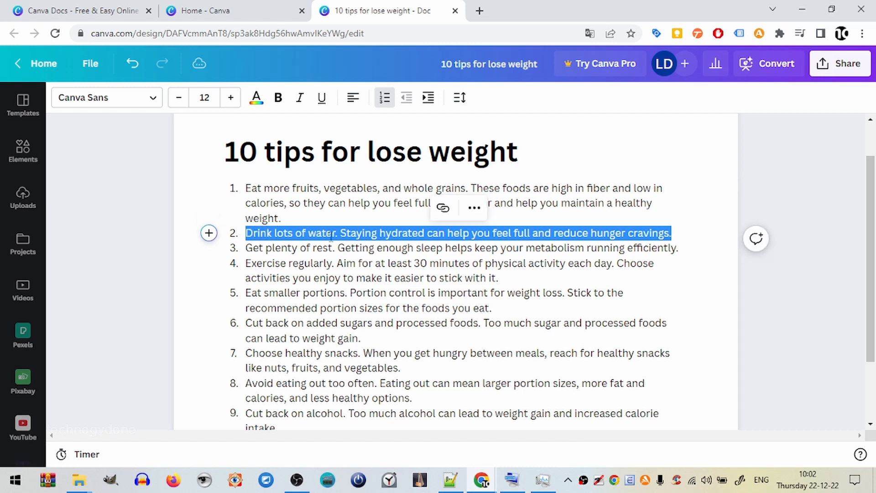
right_click(361, 234)
left_click(402, 261)
left_click(677, 234)
key("shift+Return")
key("shift+Return")
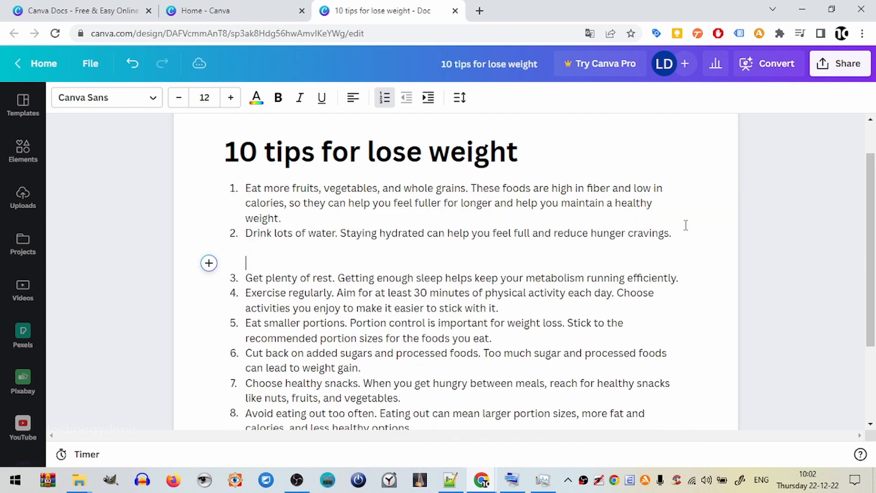
- Generate a Magic Write passage below the "Drink lots of water" tip, using the copied tip text as the prompt
key("Up")
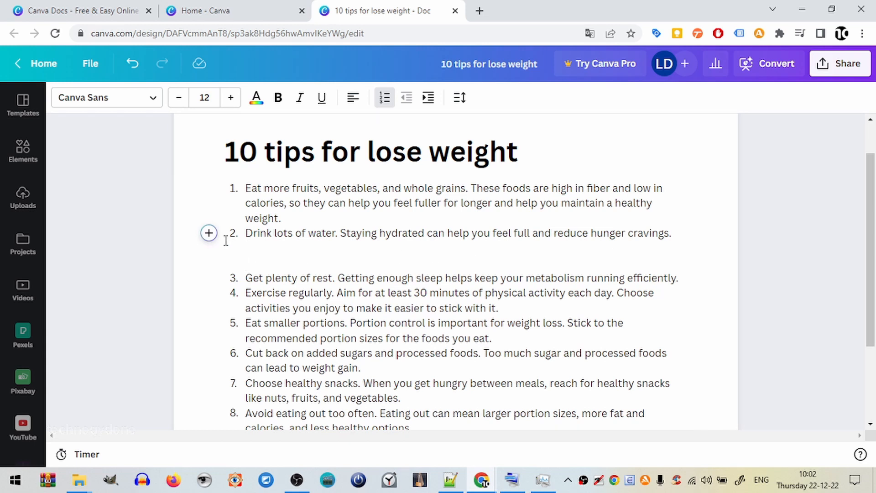
left_click(209, 232)
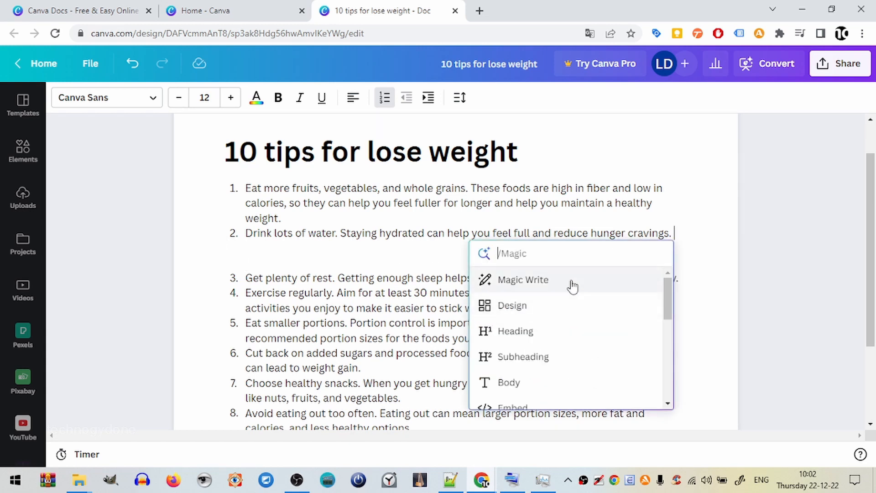
left_click(573, 281)
right_click(395, 288)
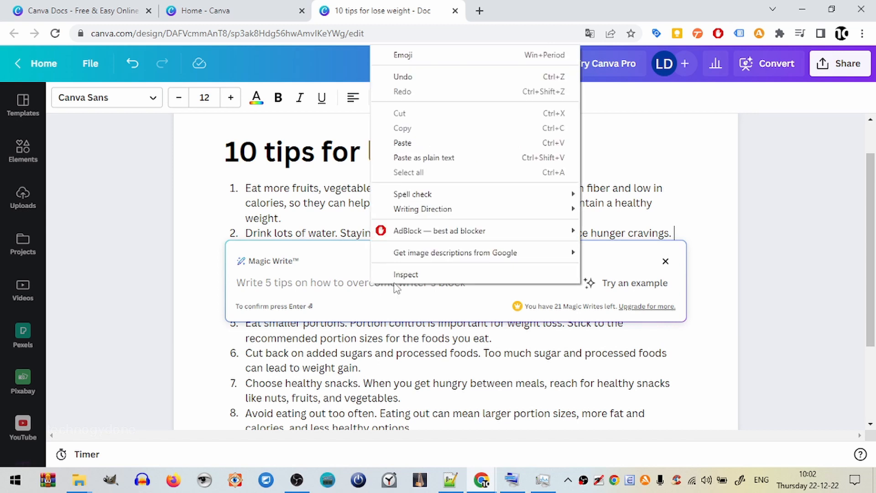
left_click(442, 143)
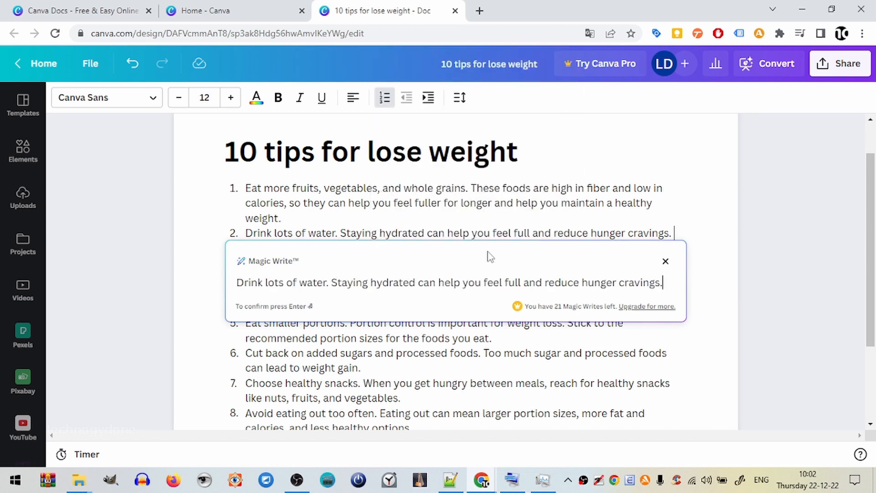
key("Return")
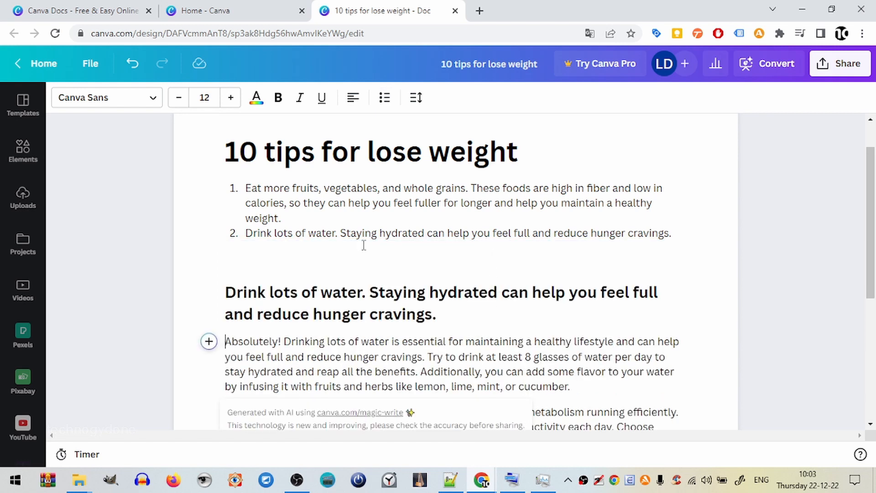
- Copy the "Get plenty of rest" tip and try to expand it with Magic Write, dismissing the Canva Pro offer
scroll(363, 245, "down", 1)
left_click(613, 333)
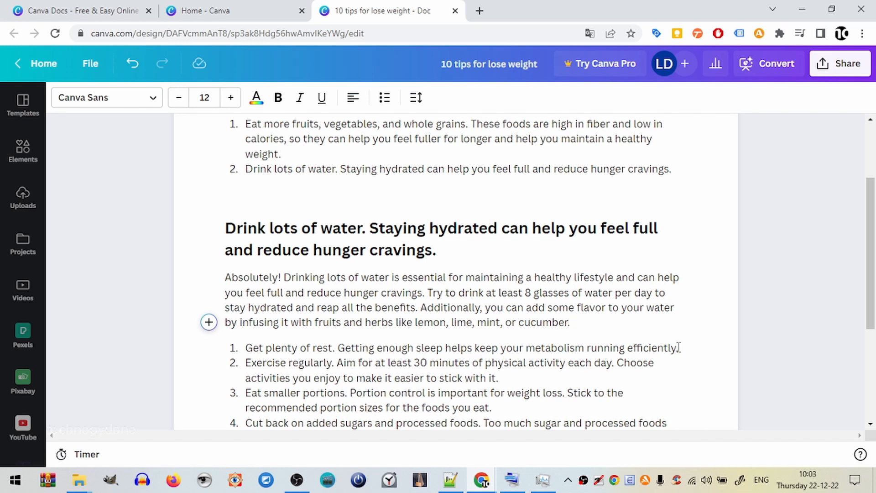
left_click_drag(678, 347, 247, 353)
right_click(247, 352)
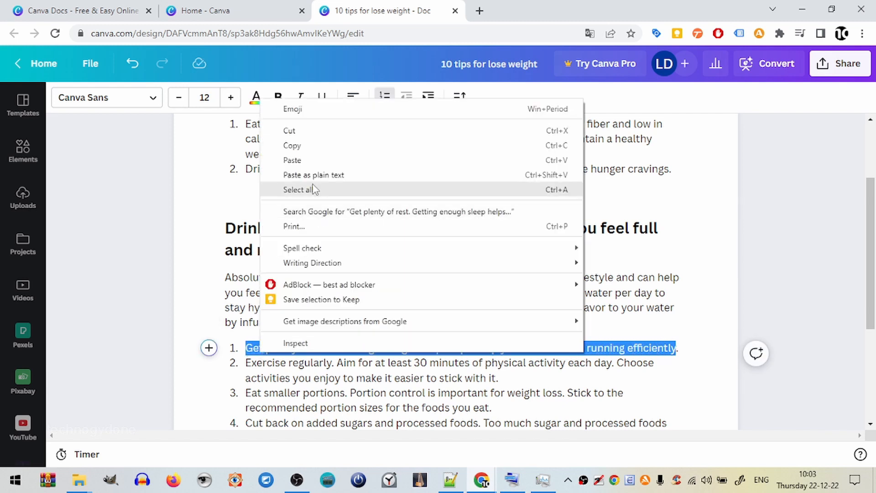
left_click(309, 149)
left_click(208, 348)
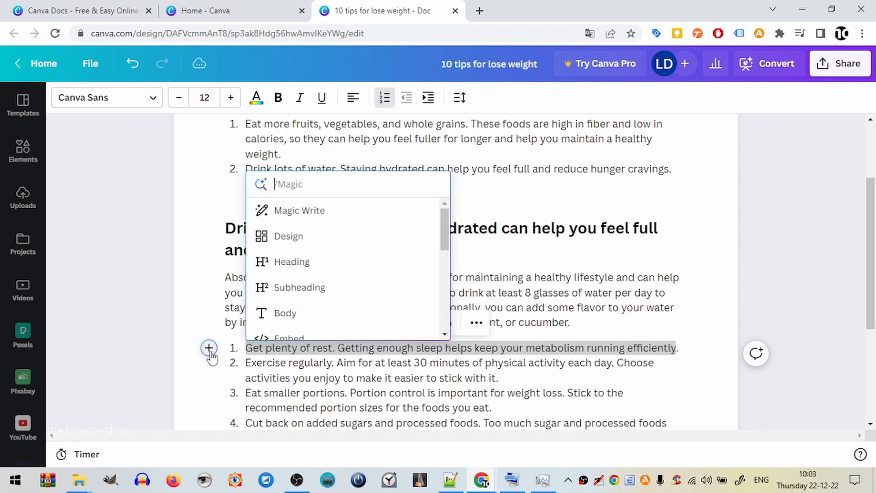
left_click(331, 210)
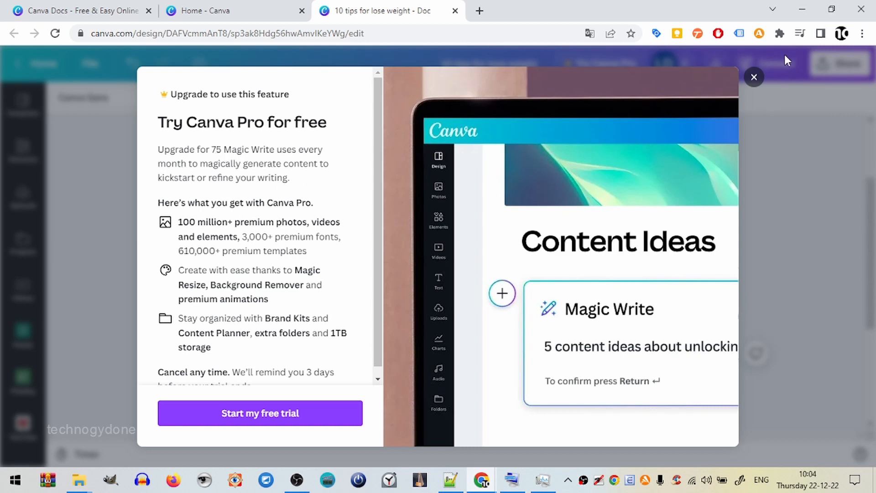
left_click(753, 77)
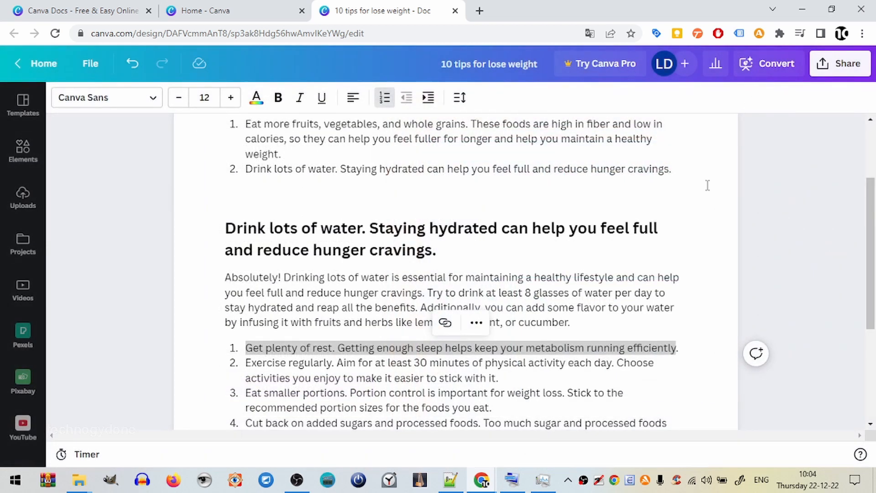
scroll(530, 207, "down", 2)
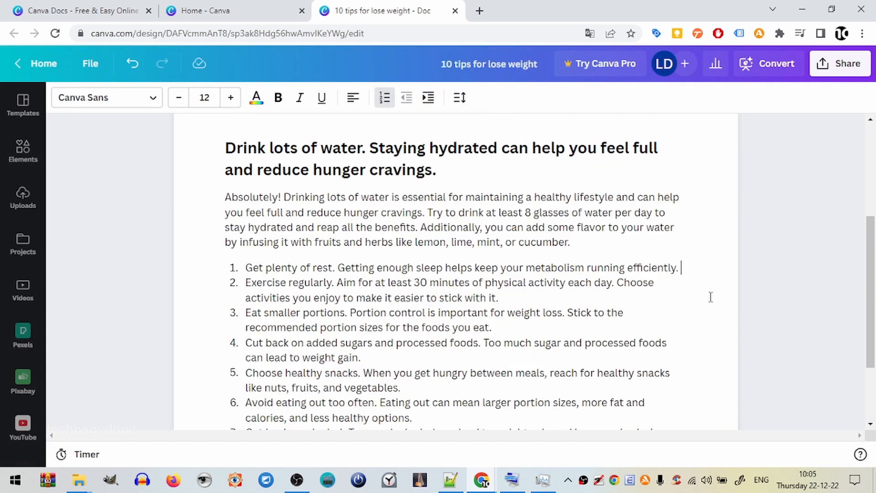